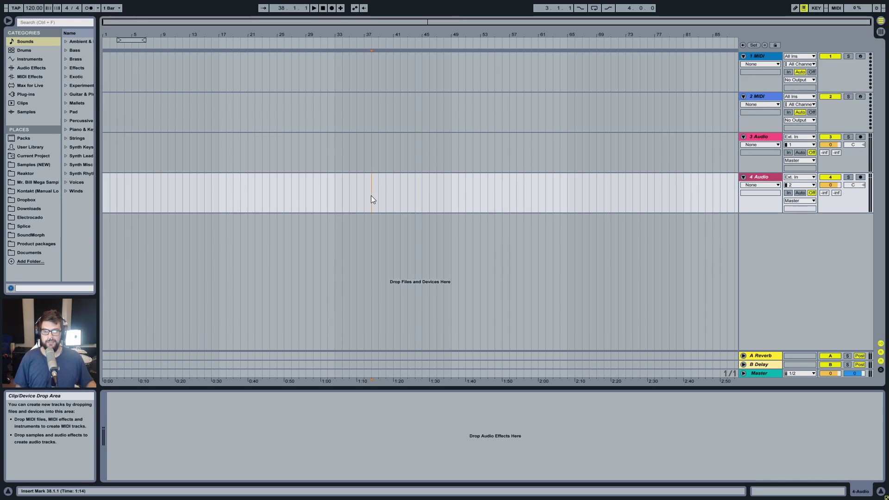
Strip the silence from the Guitar Amp6 regions with a 95 msec region end pad
click(105, 65)
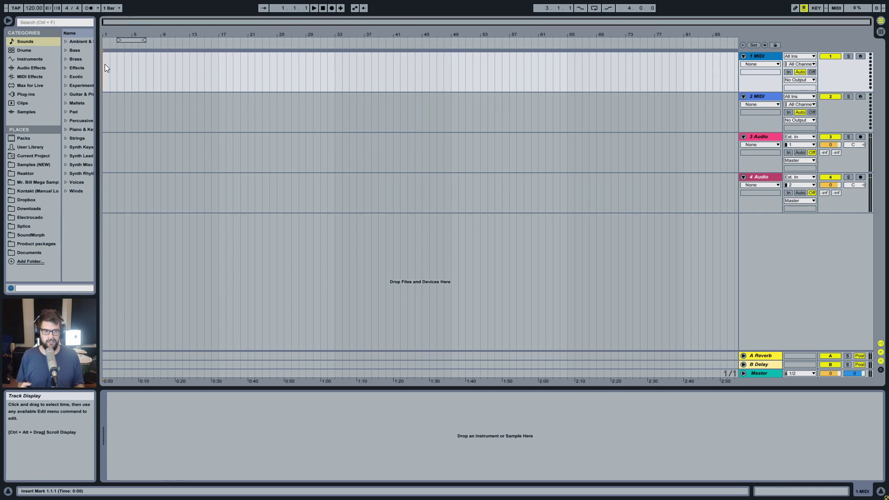
click(425, 191)
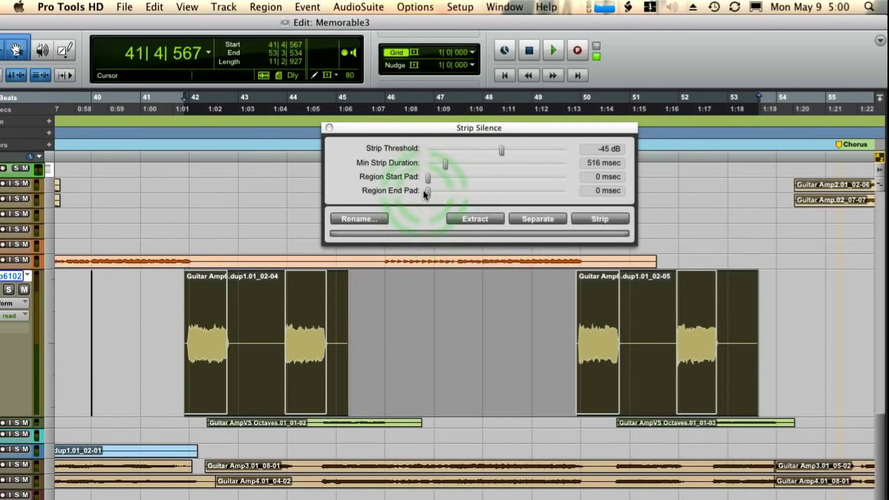
drag(425, 190, 431, 190)
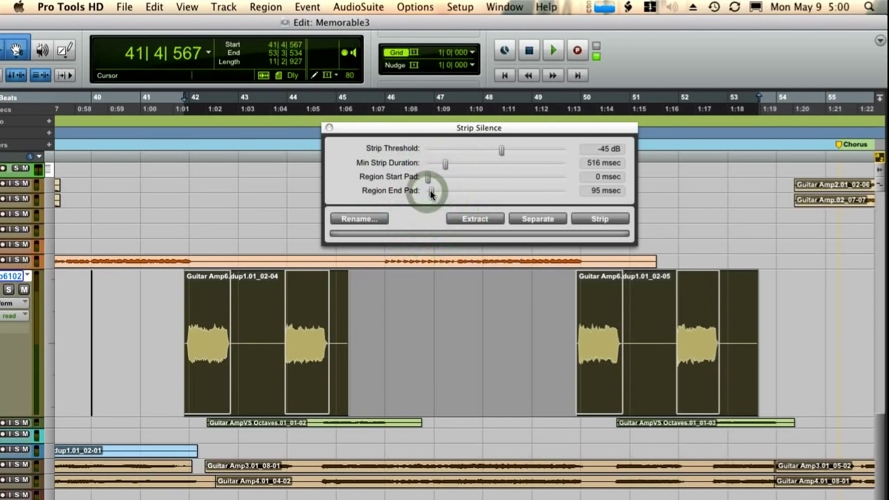
click(452, 263)
click(602, 219)
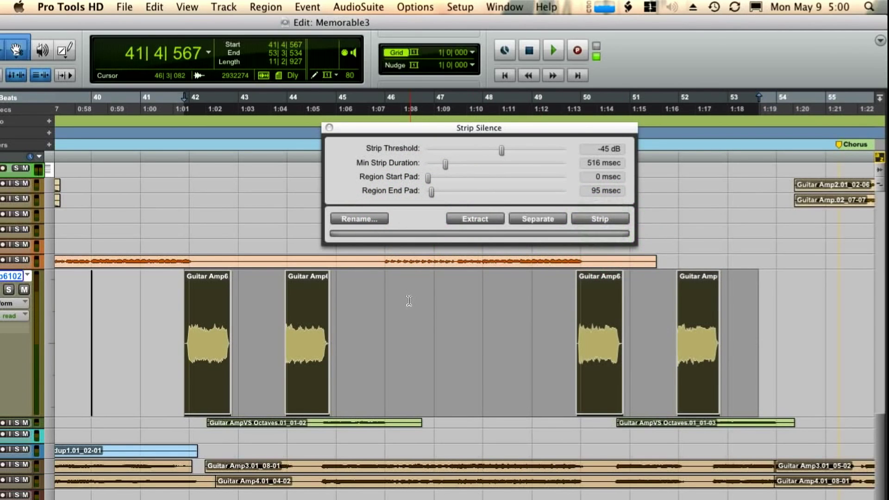
key(super+f)
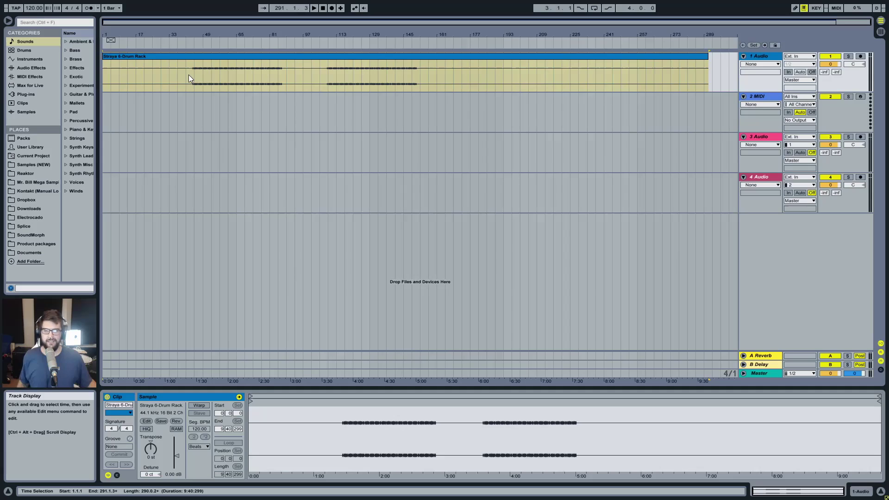
Find Gate in the browser, drop it on the Straya 6-Drum Rack track, and set threshold to -11.1 dB
click(192, 74)
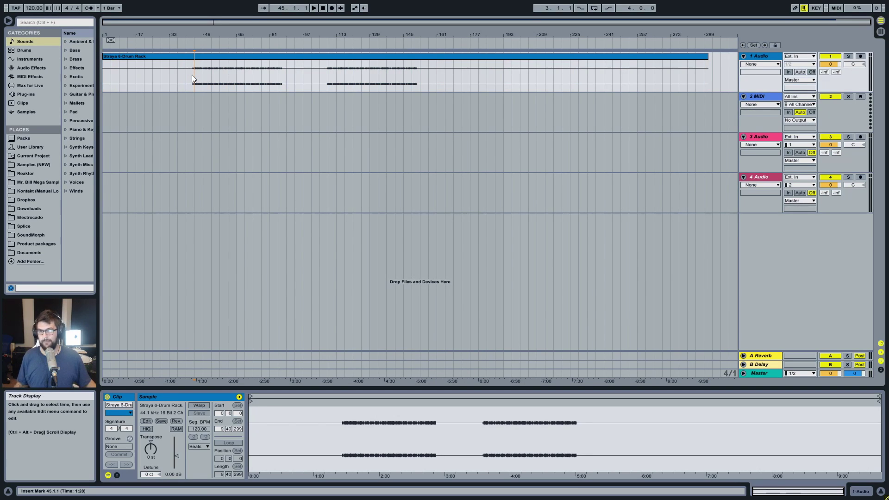
key(ctrl+f)
text(gate)
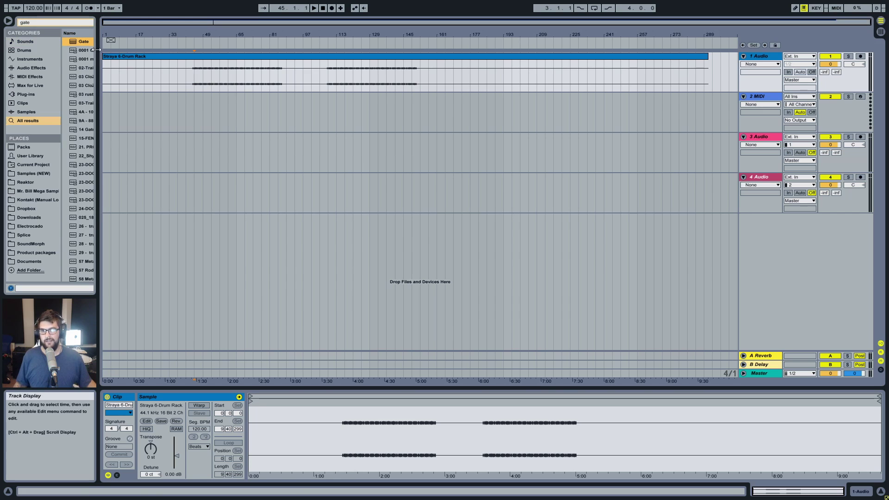
drag(84, 42, 211, 82)
mouse_move(125, 421)
mouse_down()
mouse_move(126, 399)
mouse_move(121, 418)
mouse_up()
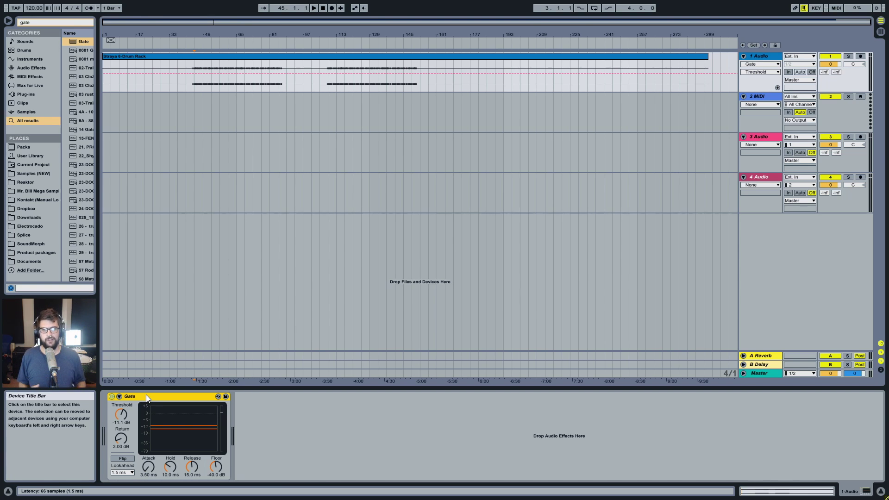
Remove the Gate, split the drum clip around bars 41–89 and 109–161, and delete silent pieces
key(Delete)
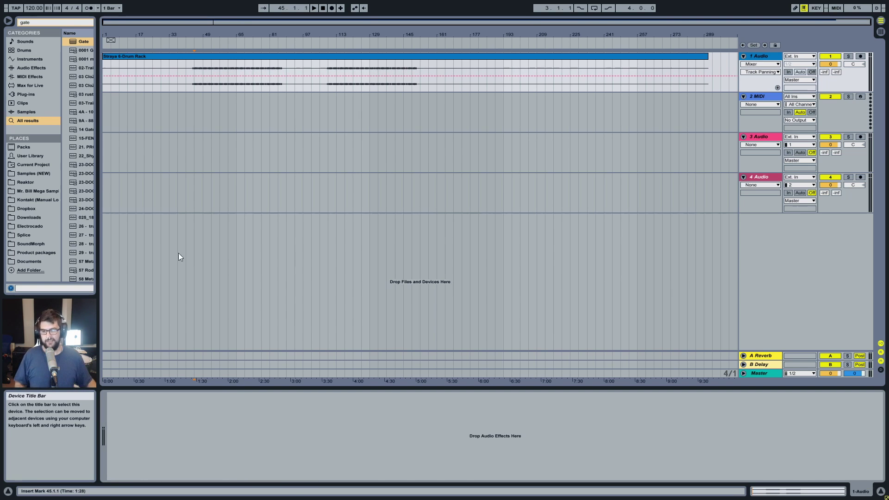
click(190, 66)
drag(273, 66, 185, 67)
drag(328, 66, 436, 64)
key(ctrl+e)
click(451, 56)
key(Delete)
click(315, 56)
key(Delete)
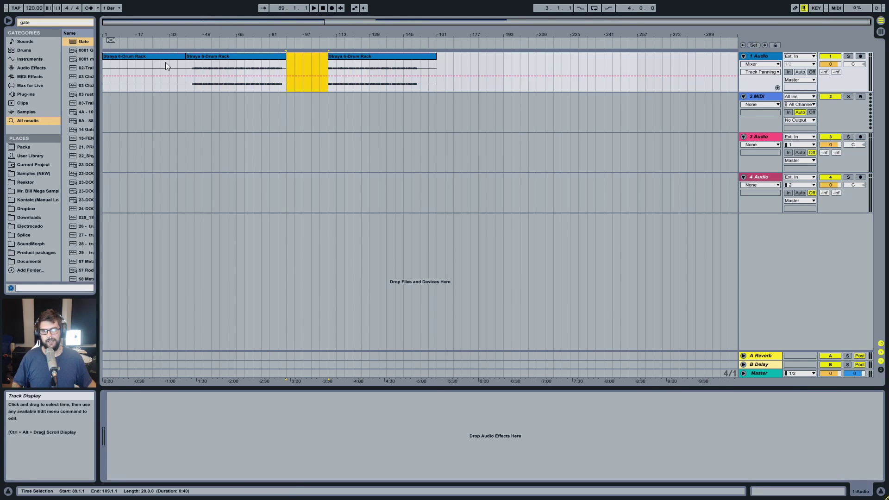
Delete the remaining drum clips, including bars 1–41 and 37–161, leaving the track empty
click(179, 60)
key(Delete)
click(452, 64)
drag(452, 65, 179, 52)
key(Delete)
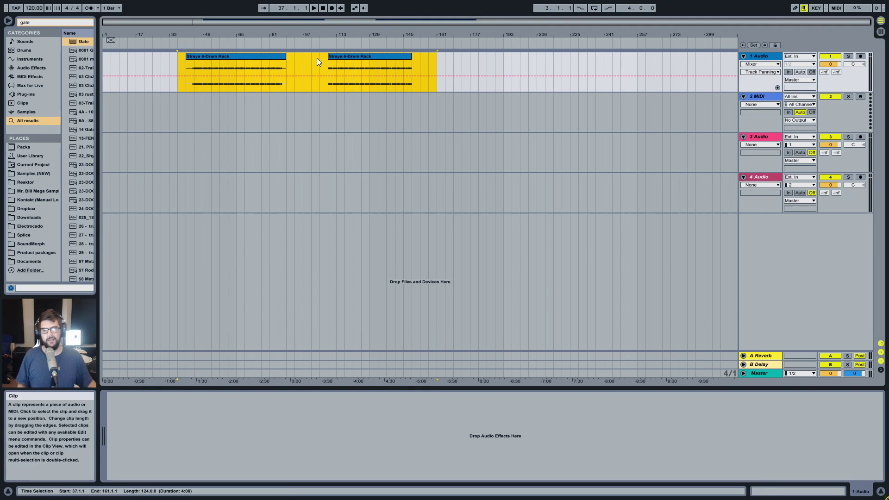
key(Delete)
click(177, 58)
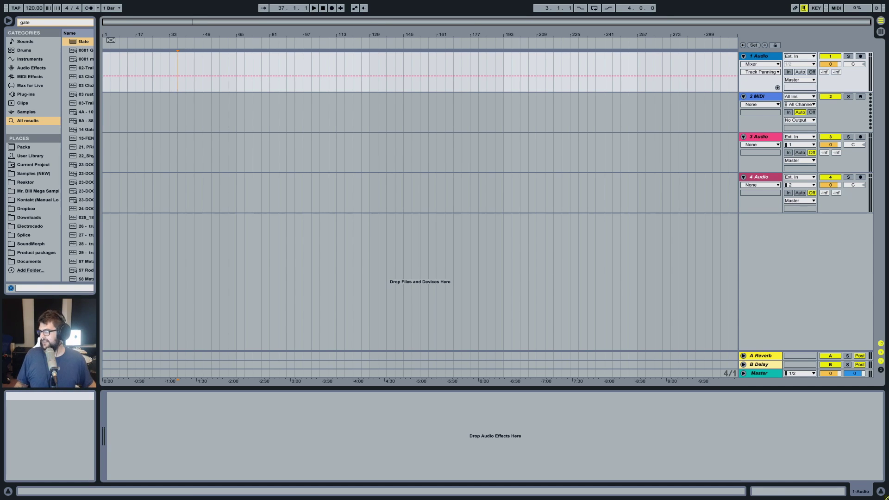
Drag the Straya stem files into the arrangement as separate new tracks
drag(350, 109, 106, 68)
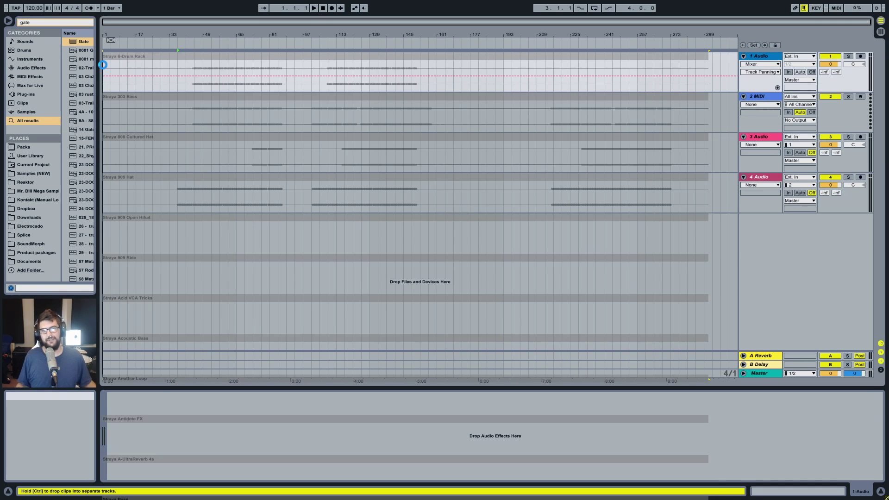
drag(103, 65, 104, 66)
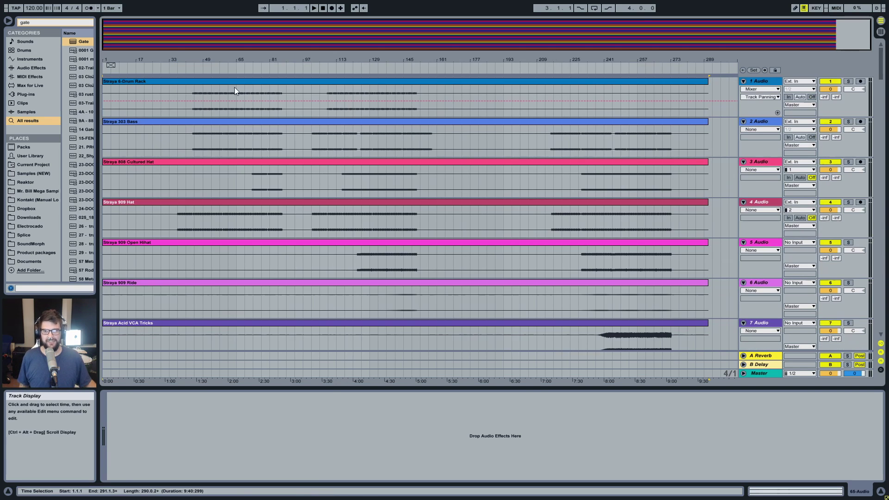
click(181, 90)
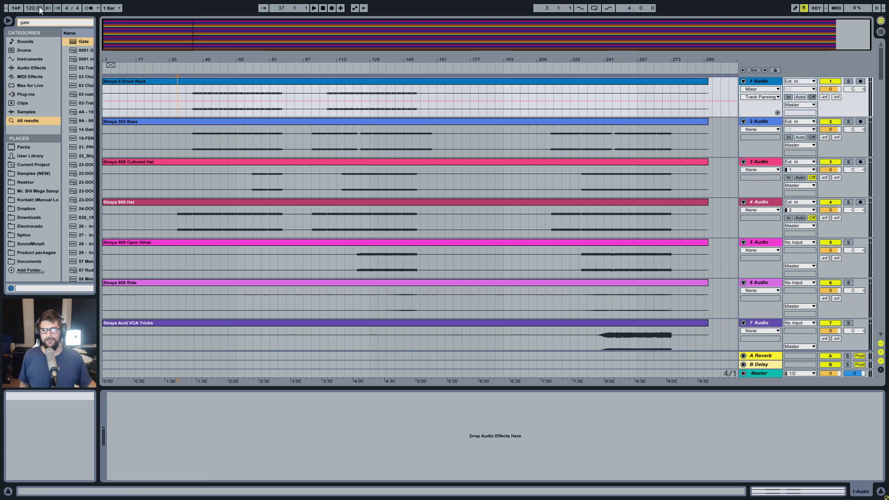
Delete all imported clips and drop the stems in again starting at bar 1
click(182, 83)
key(ctrl+a)
key(Delete)
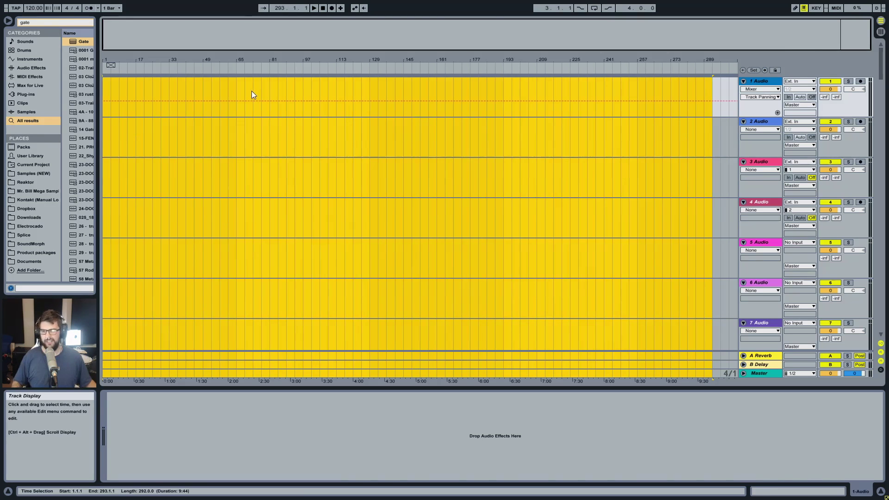
drag(34, 133, 106, 87)
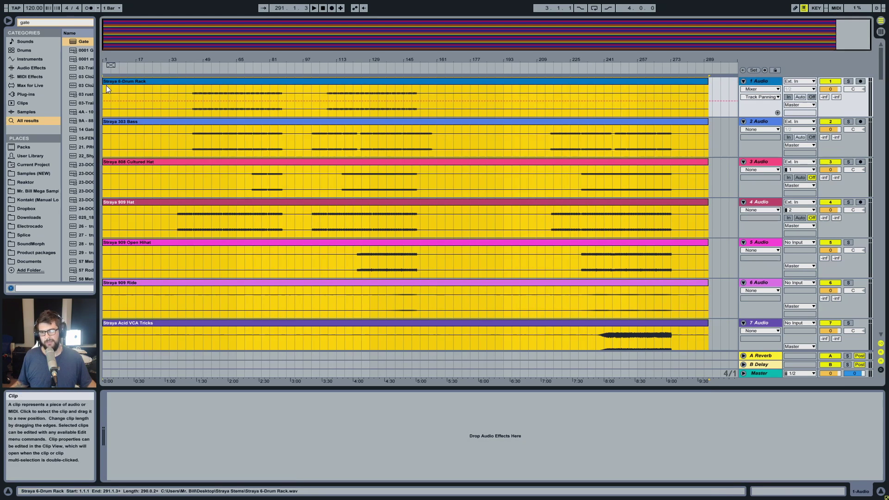
click(136, 90)
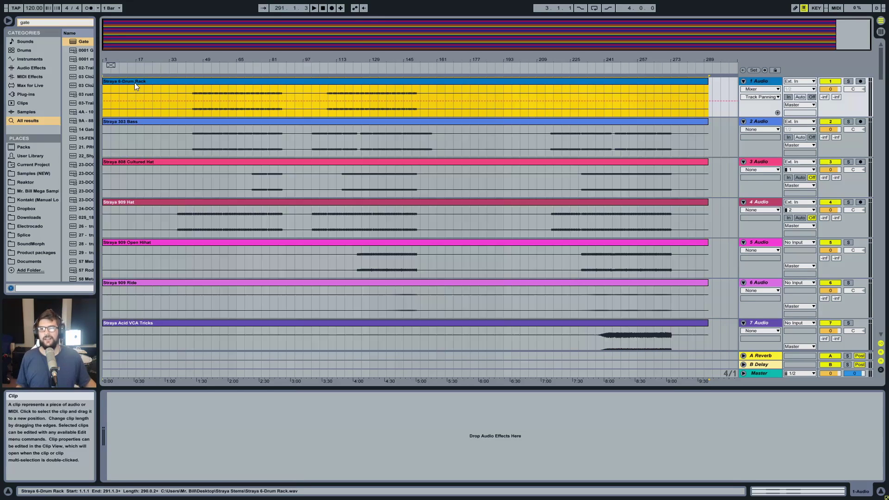
Set the tempo to 134 BPM so the stems stretch to bar 325
click(31, 8)
text(134)
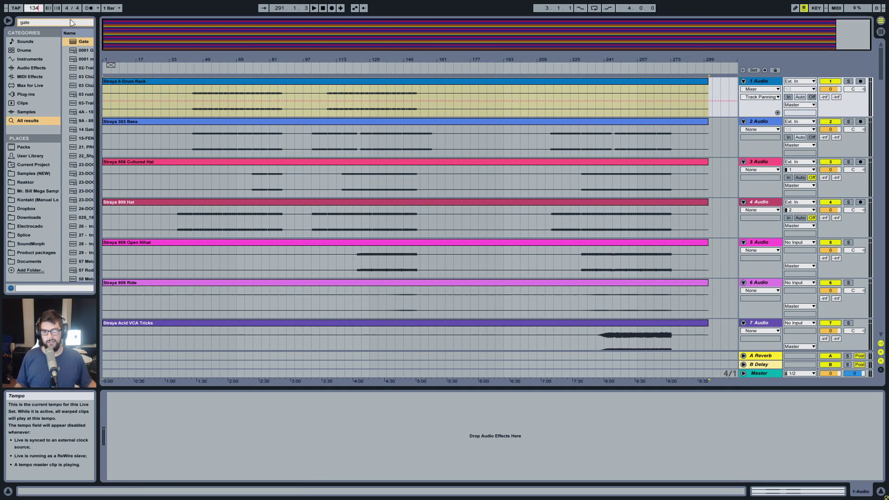
key(Return)
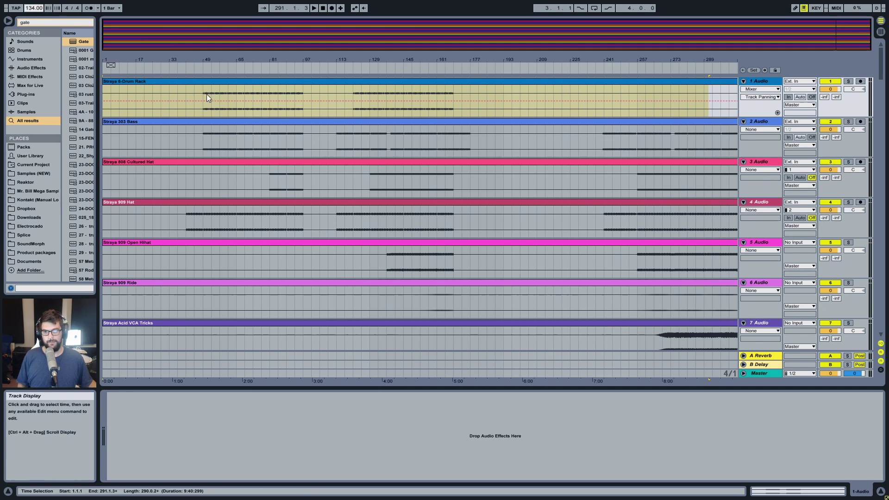
click(212, 82)
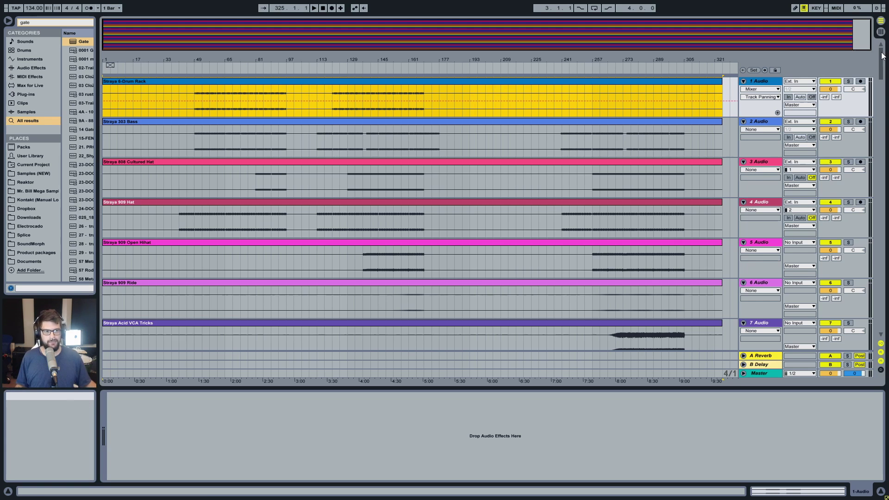
drag(882, 55, 881, 315)
Try a 24 dB gain boost on all clips, undo it, and inspect the Straya Water clip alone
key(ctrl+a)
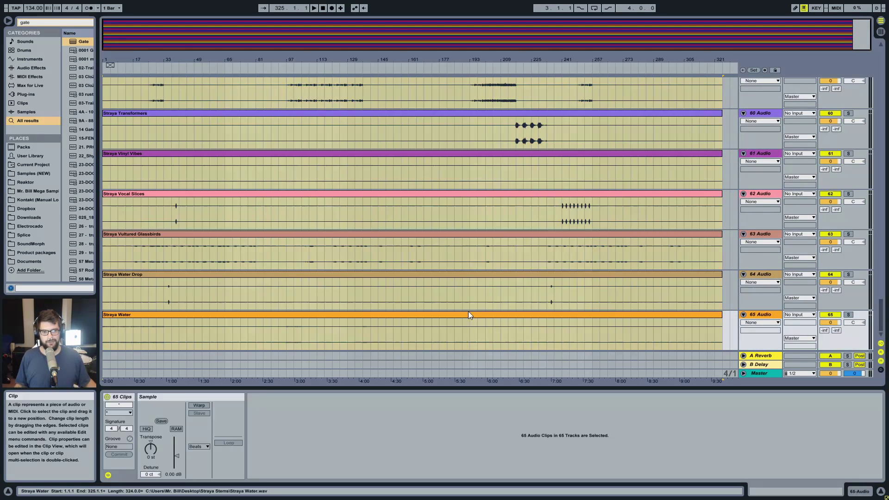
drag(176, 456, 176, 437)
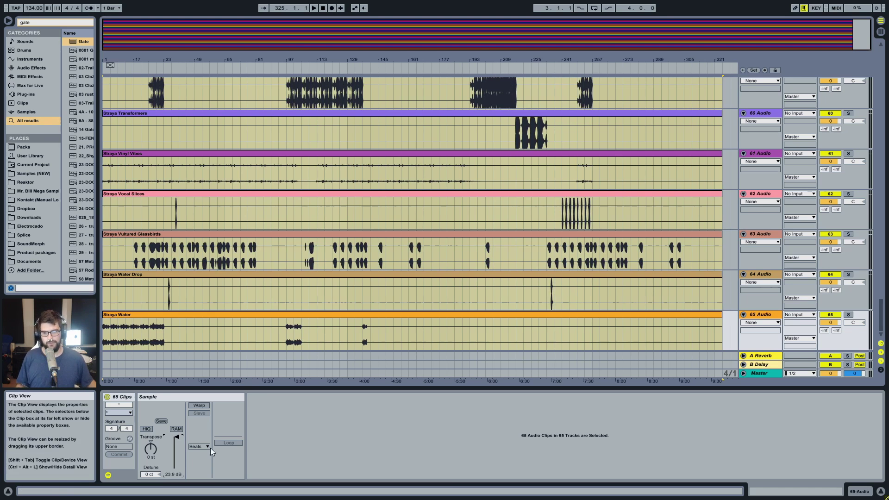
key(Delete)
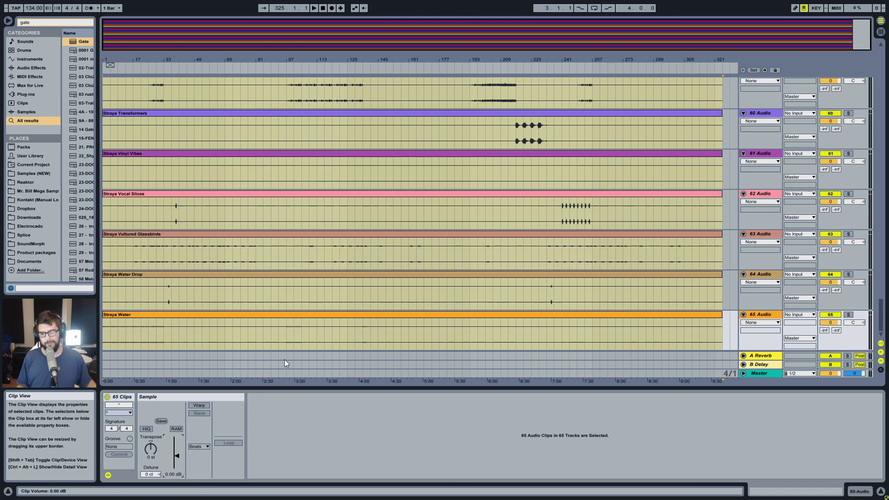
click(356, 308)
click(357, 314)
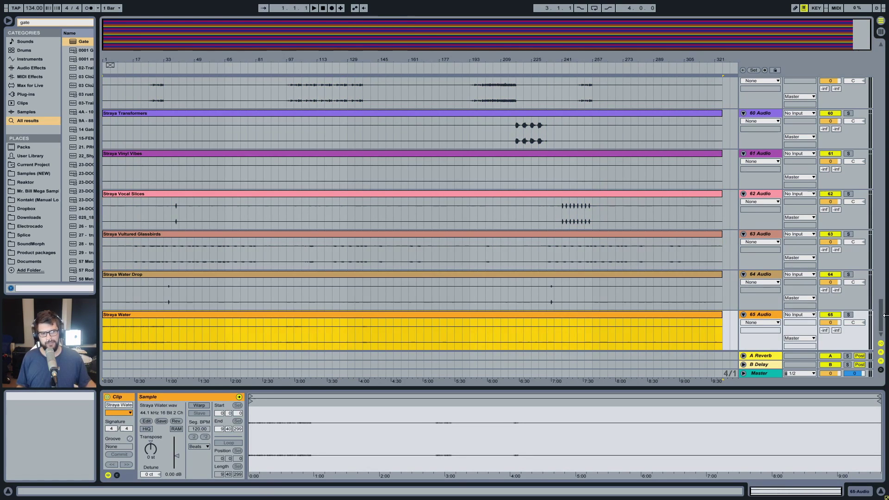
drag(883, 313, 882, 58)
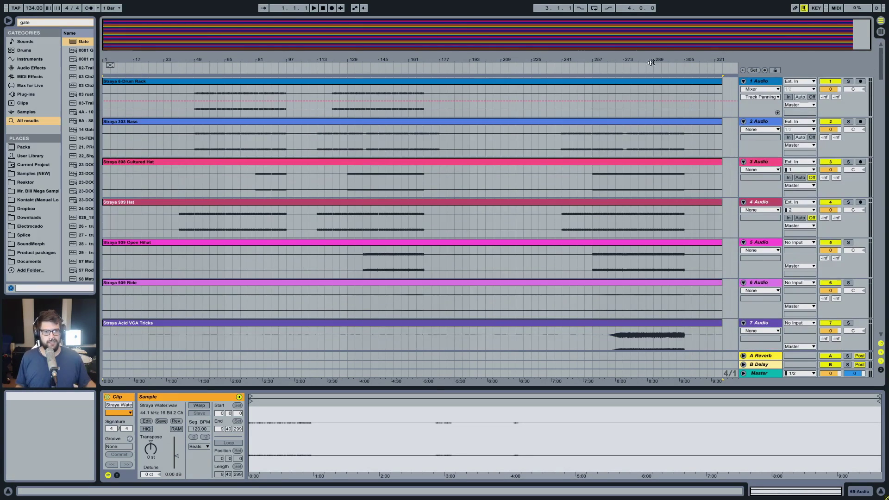
Reselect all 65 clips and raise their clip gain to 24 dB
key(ctrl+a)
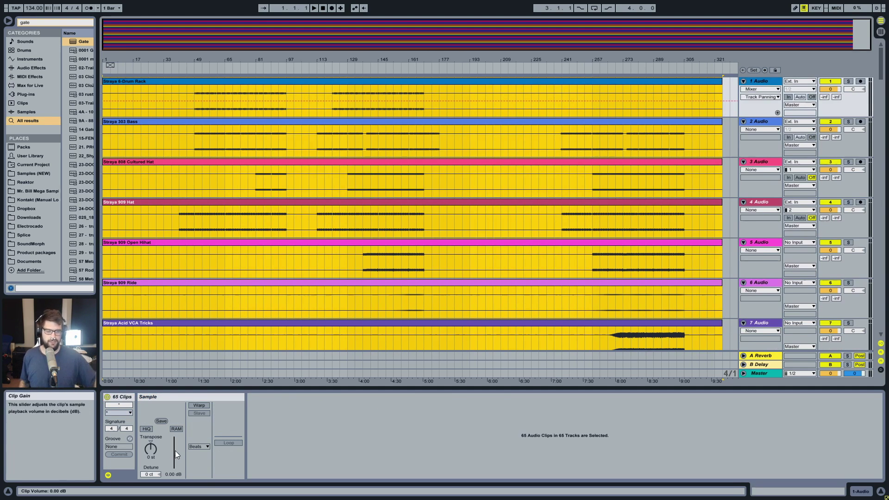
drag(176, 456, 177, 435)
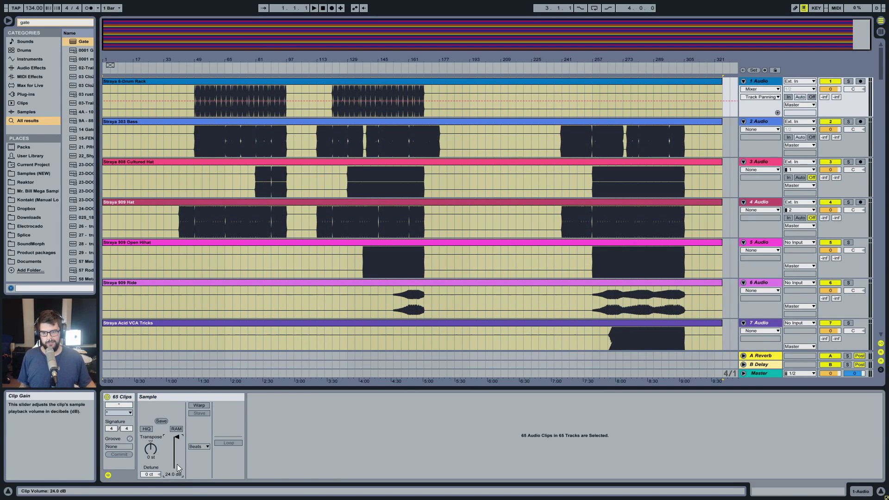
scroll(366, 201, down, 10)
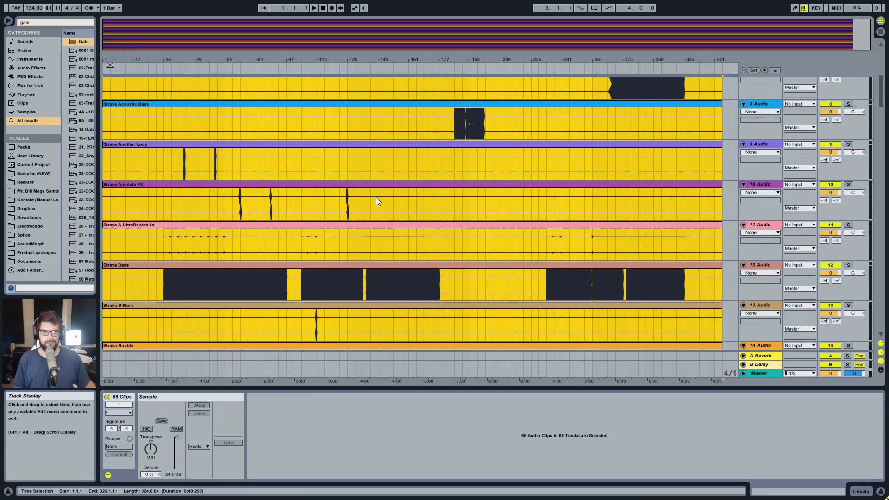
scroll(383, 201, down, 1)
drag(160, 162, 707, 151)
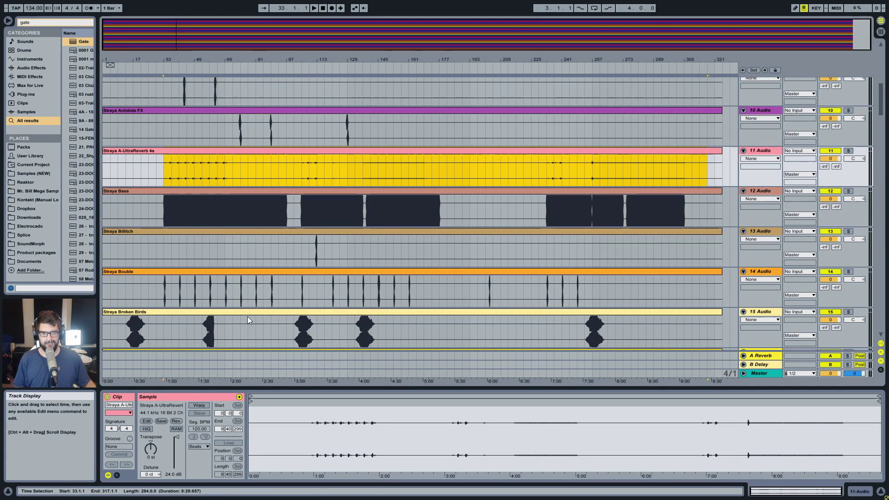
Clear the time range, reselect all 65 clips from Straya Bass, and apply the 24 dB gain boost
click(240, 167)
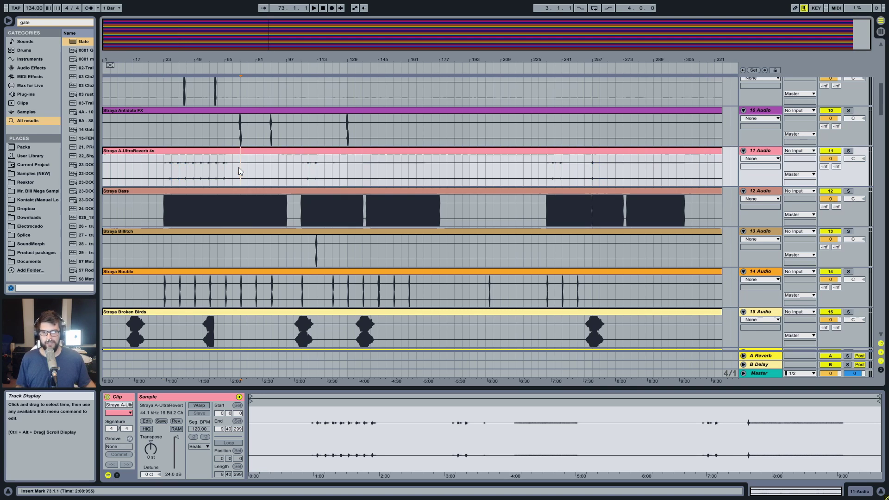
drag(181, 169, 636, 162)
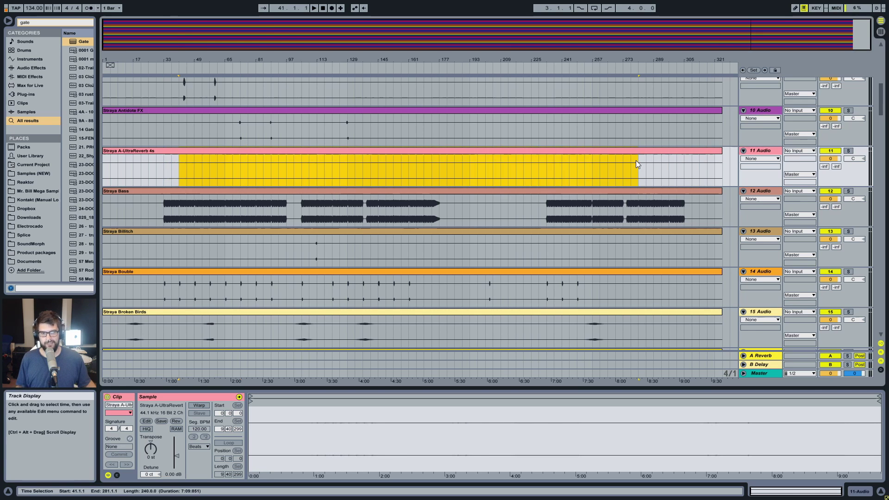
click(635, 160)
click(376, 191)
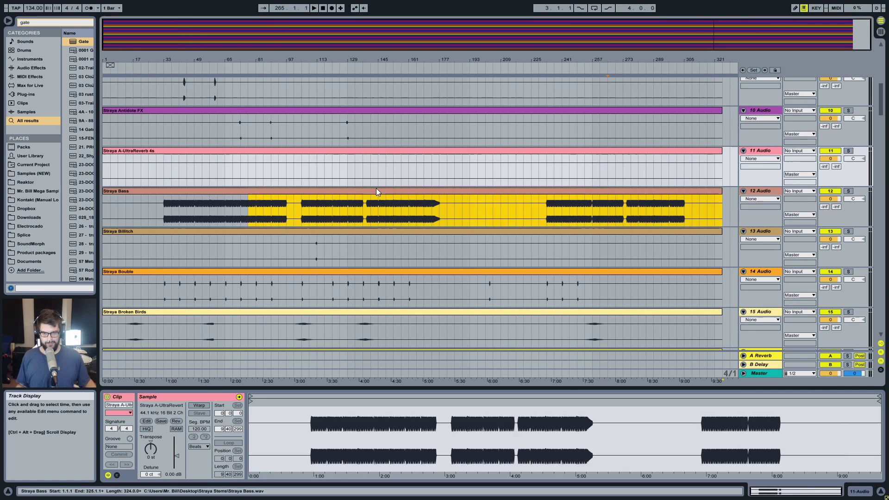
key(ctrl+a)
drag(178, 456, 177, 437)
click(312, 275)
scroll(322, 269, up, 4)
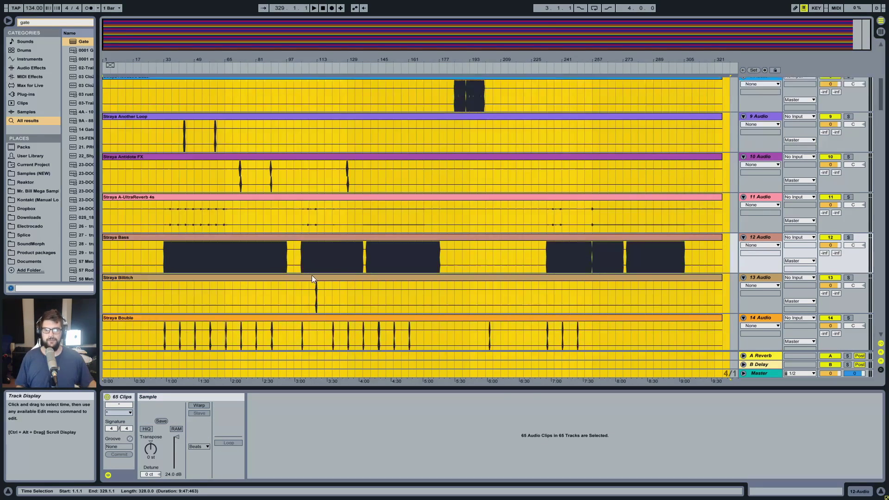
scroll(327, 250, up, 5)
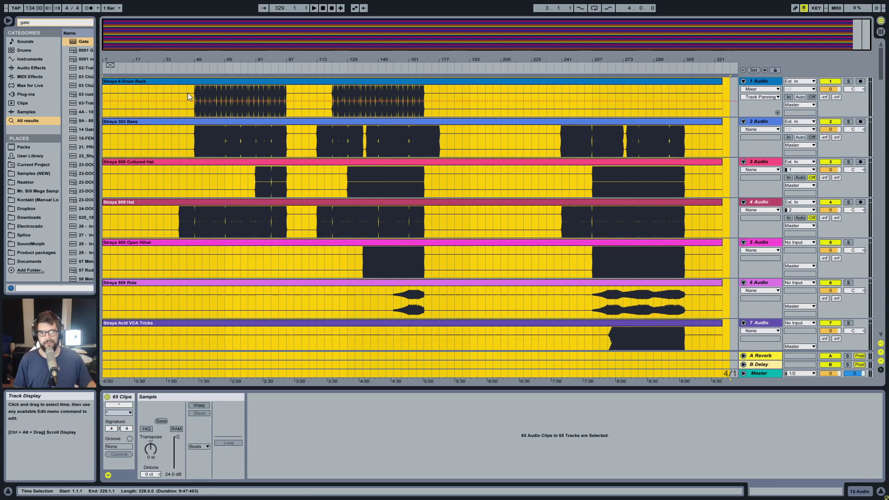
Delete the silent opening bars (1–49) on the drum, second, third and 909 Hat tracks
click(196, 90)
drag(196, 90, 97, 127)
key(Delete)
drag(253, 178, 98, 174)
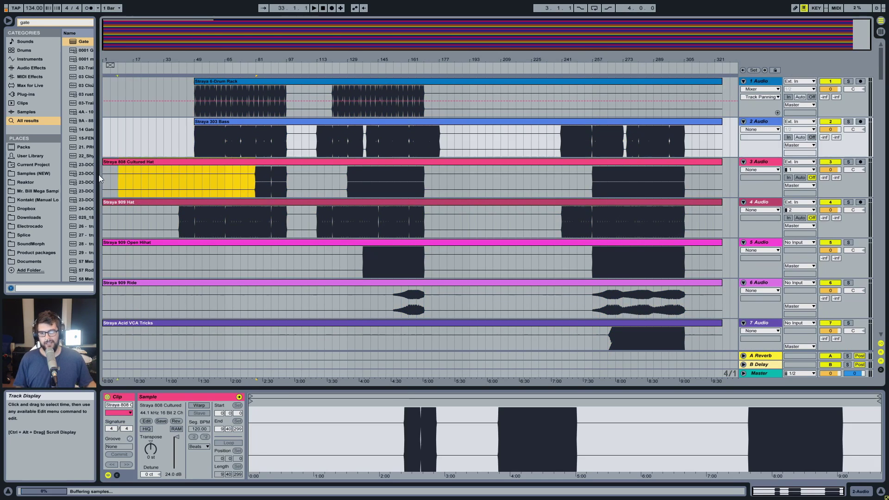
key(Delete)
drag(171, 211, 119, 202)
key(Delete)
Delete the silent bars 97–113 on tracks 1–4 and the drum track's silent tail
drag(287, 214, 317, 214)
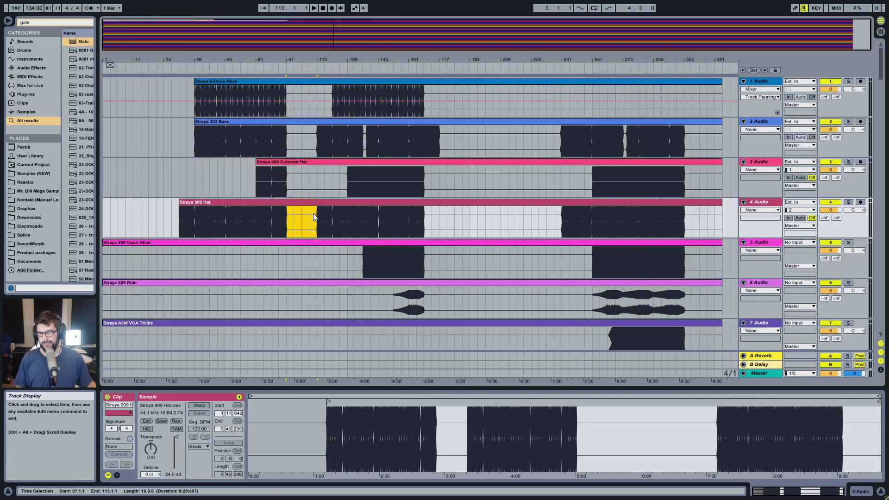
key(Delete)
drag(291, 180, 349, 179)
key(Delete)
drag(311, 133, 332, 97)
key(Delete)
key(Delete)
drag(424, 93, 730, 99)
key(Delete)
click(441, 139)
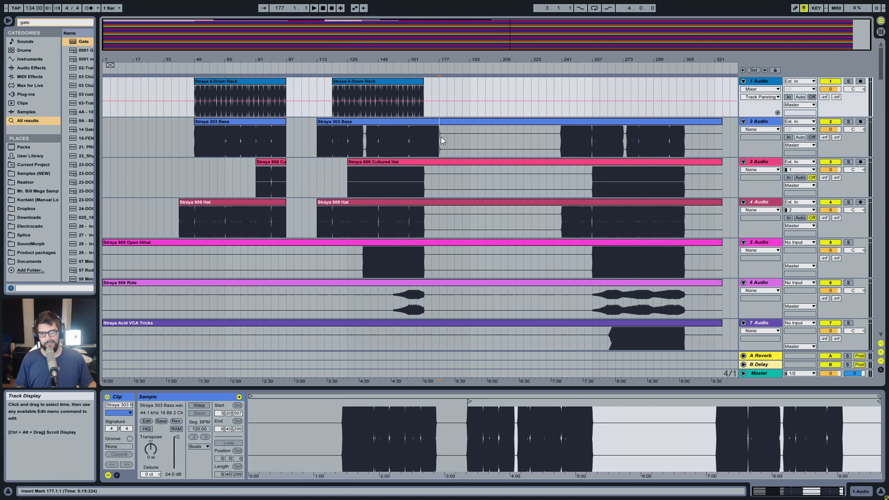
Split the 303 Bass clip at bars 177, 241 and 305 and delete the silent pieces
drag(441, 137, 321, 133)
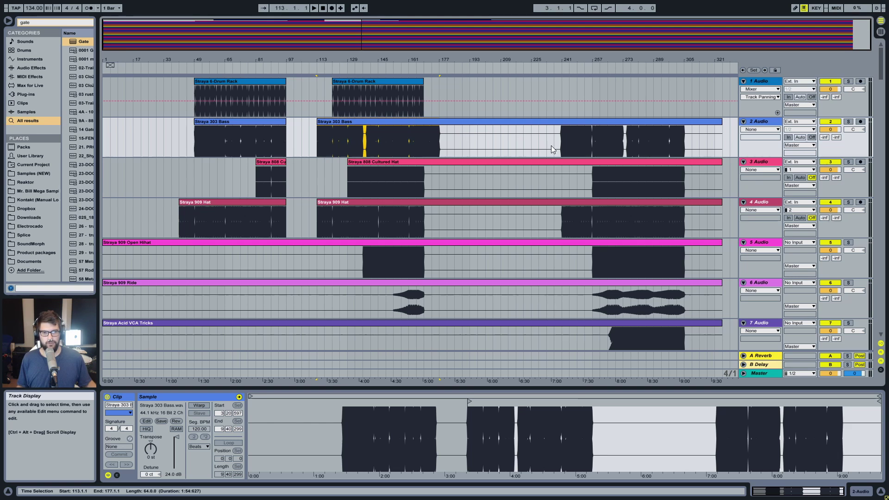
key(ctrl+e)
drag(560, 140, 685, 138)
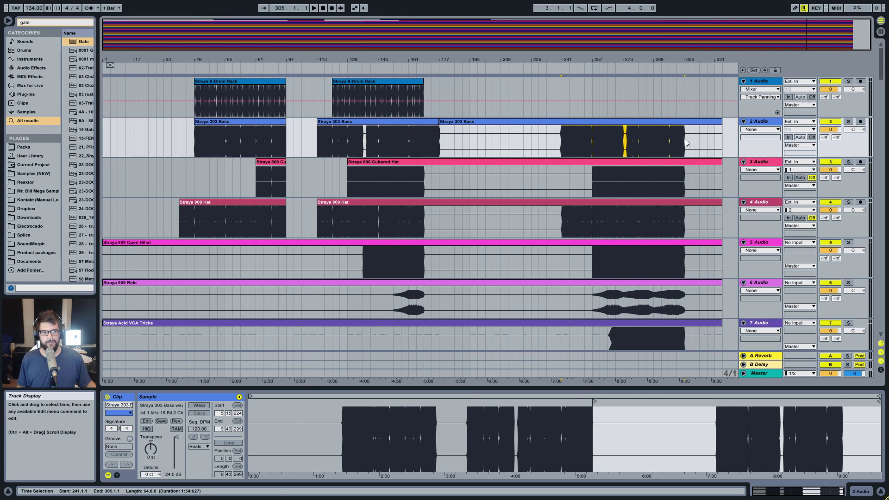
key(ctrl+e)
key(Delete)
click(541, 125)
key(Delete)
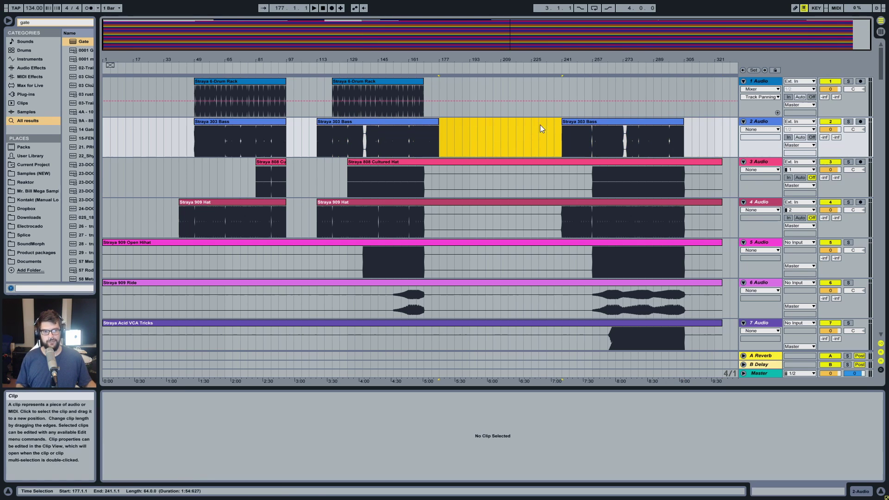
Cut the 808 Cultured Hat at bars 169, 257 and 305, deleting bars 169–257 and after 305
drag(593, 182, 686, 191)
key(ctrl+e)
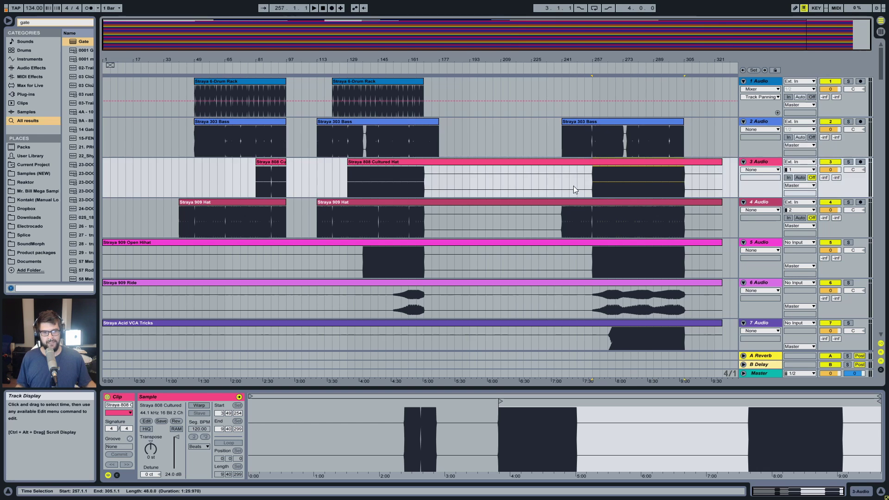
click(422, 176)
key(ctrl+e)
click(481, 163)
key(Delete)
click(709, 162)
key(Delete)
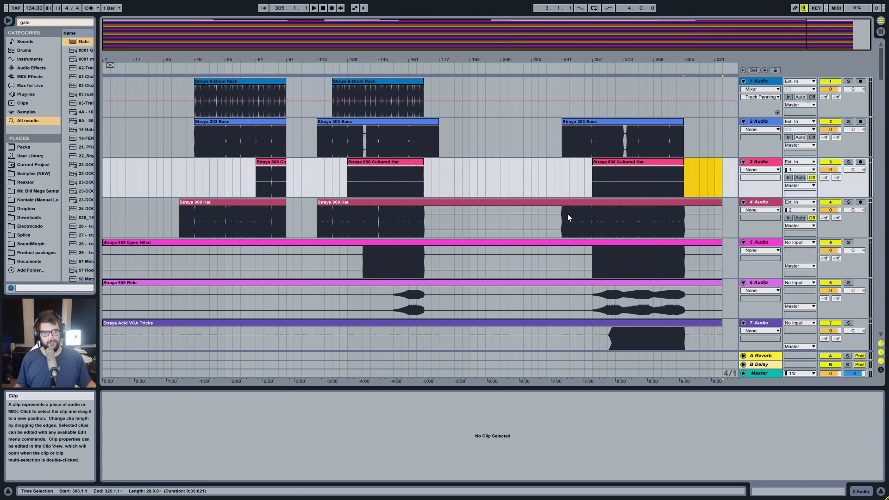
Cut the 909 Hat at bars 169 and 241, deleting the silent middle and last pieces
drag(562, 215, 686, 215)
key(ctrl+e)
click(422, 218)
key(ctrl+e)
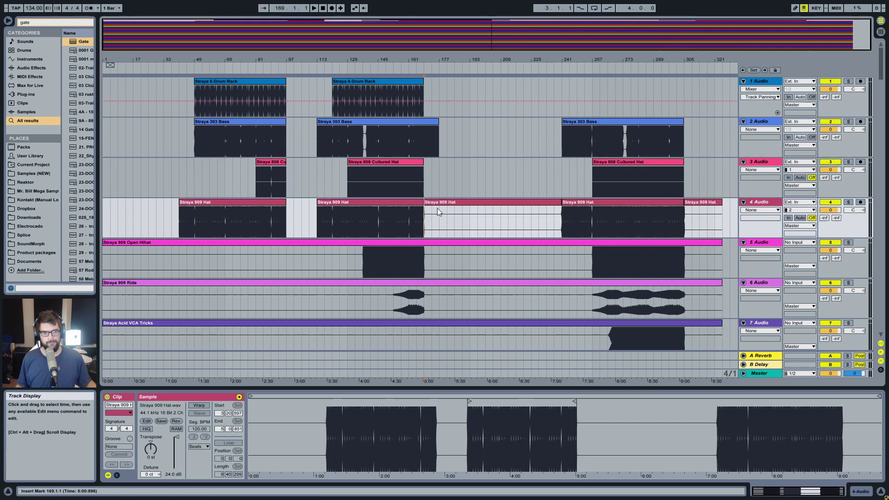
click(443, 203)
key(Delete)
click(701, 206)
key(Delete)
Split the Open Hihat clip at bars 169, 257 and 305 and delete its silent middle piece
drag(682, 257, 593, 254)
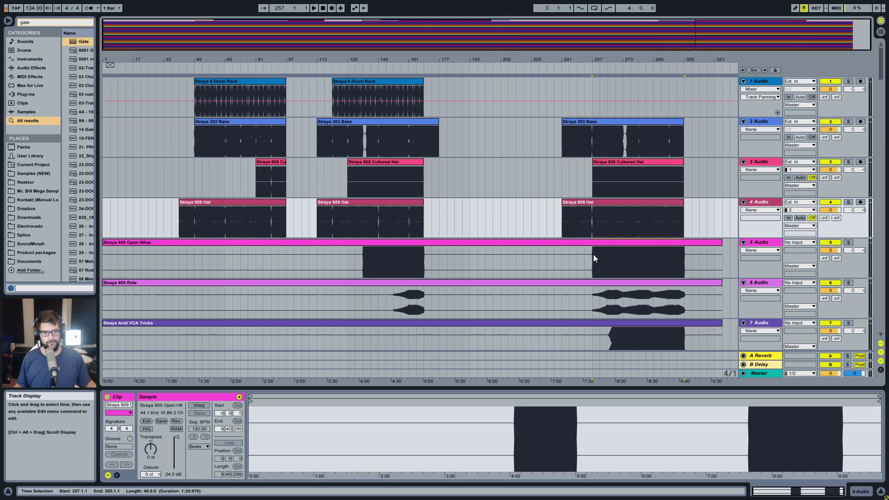
key(ctrl+e)
drag(414, 256, 425, 256)
key(ctrl+e)
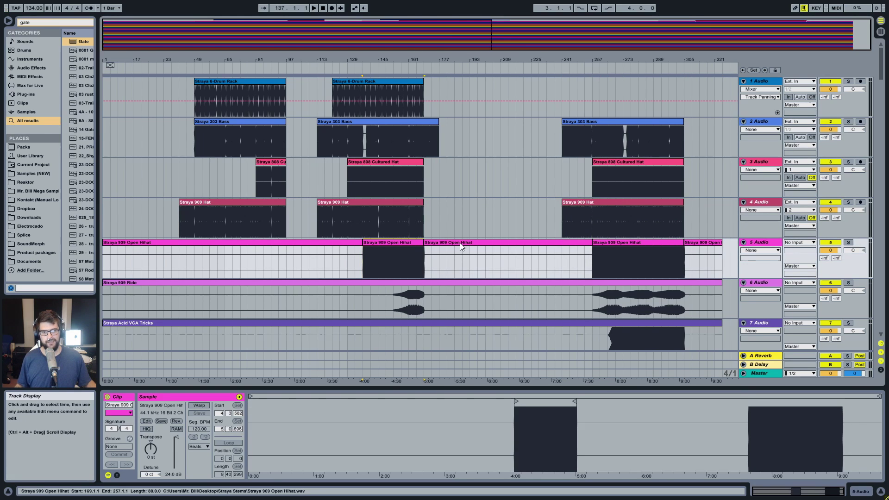
click(460, 243)
key(Delete)
click(335, 244)
Delete the silent opening and closing Open Hihat pieces
key(Delete)
click(699, 241)
key(Delete)
scroll(686, 259, down, 3)
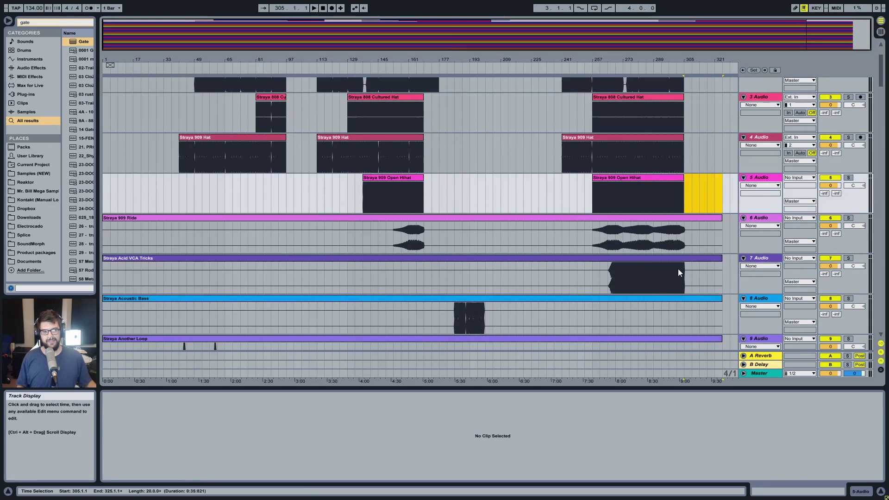
Split the 909 Ride clip at bars 153, 169, 257 and 305 and delete its silent pieces
drag(685, 229, 596, 232)
key(ctrl+e)
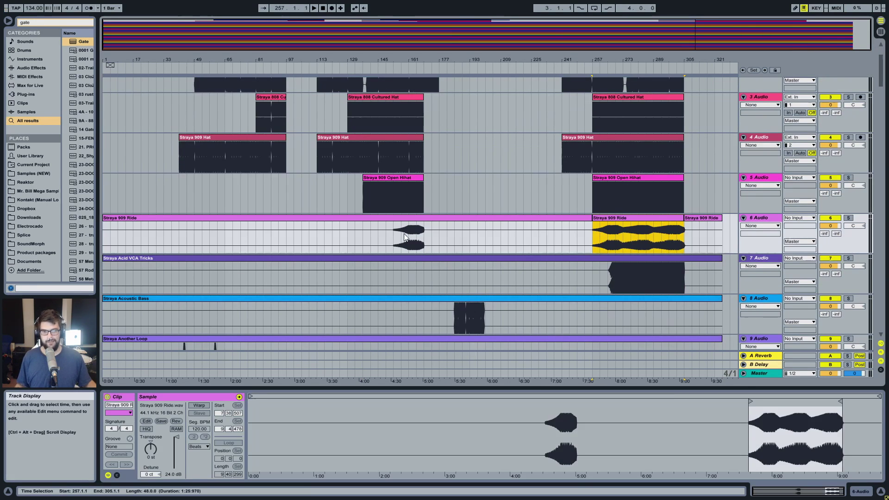
drag(394, 231, 425, 228)
key(ctrl+e)
click(448, 221)
key(Delete)
click(369, 218)
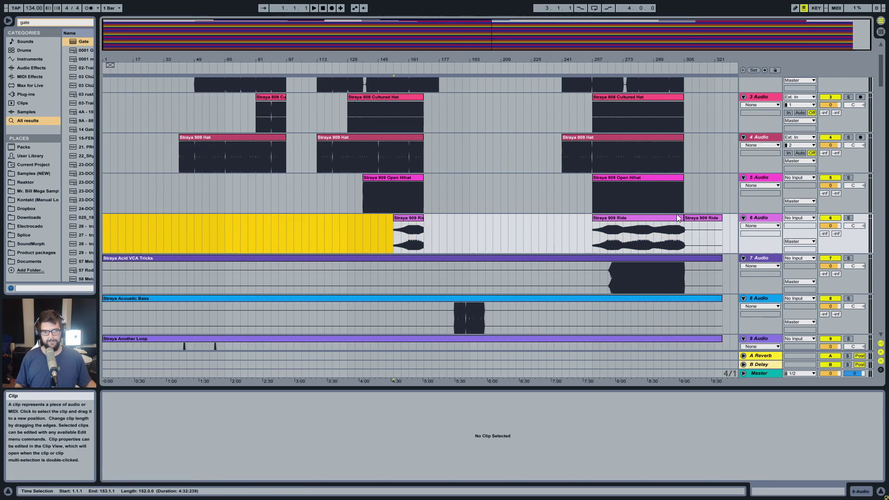
key(Delete)
click(692, 238)
key(Delete)
click(676, 273)
Split Acid VCA Tricks at bars 265 and 305 and delete the silent opening and closing pieces
click(608, 273)
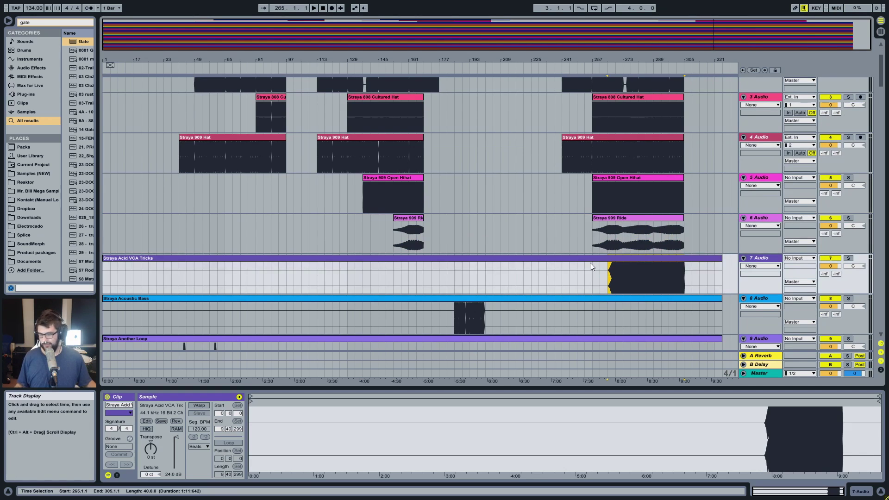
key(ctrl+e)
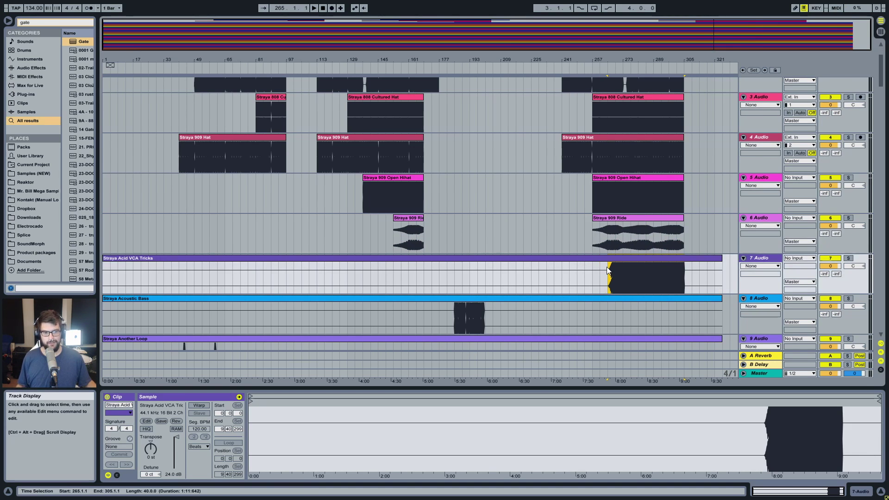
click(592, 259)
key(Delete)
click(694, 258)
key(Delete)
Split Acoustic Bass at bars 185 and 201 and delete the silent pieces on either side
scroll(556, 265, down, 2)
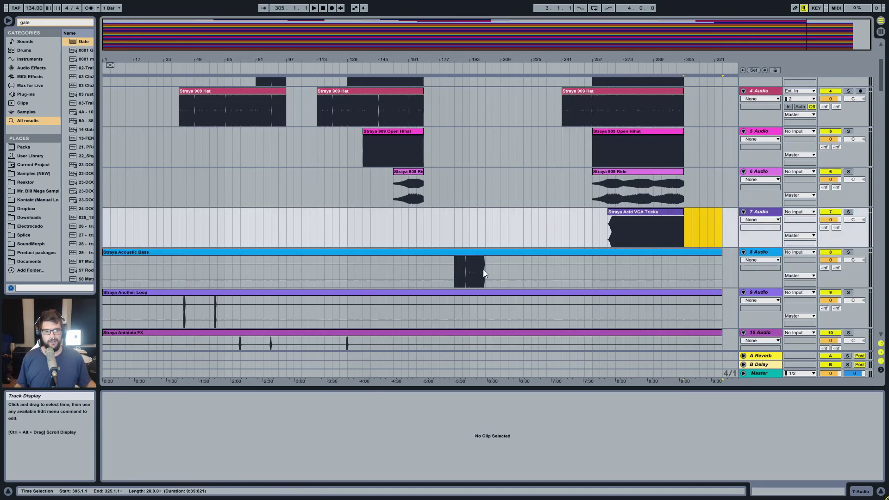
drag(453, 270, 483, 271)
key(ctrl+e)
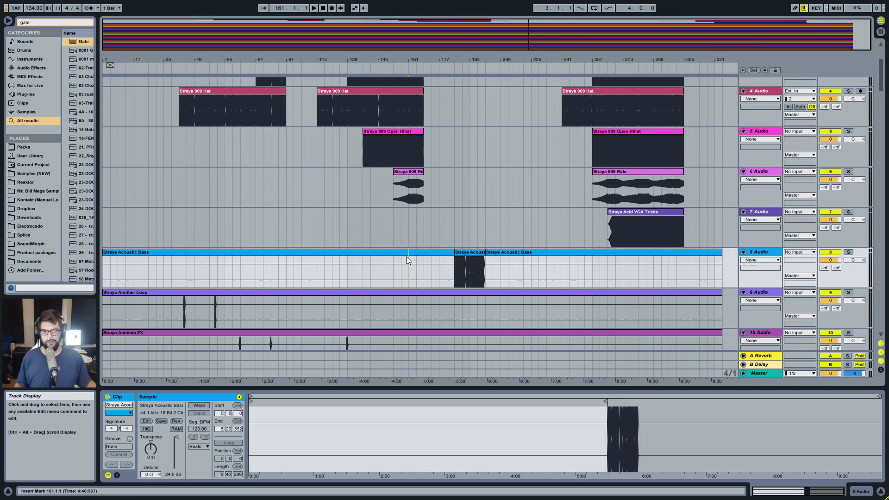
click(510, 256)
key(Delete)
click(419, 258)
key(Delete)
scroll(419, 257, down, 2)
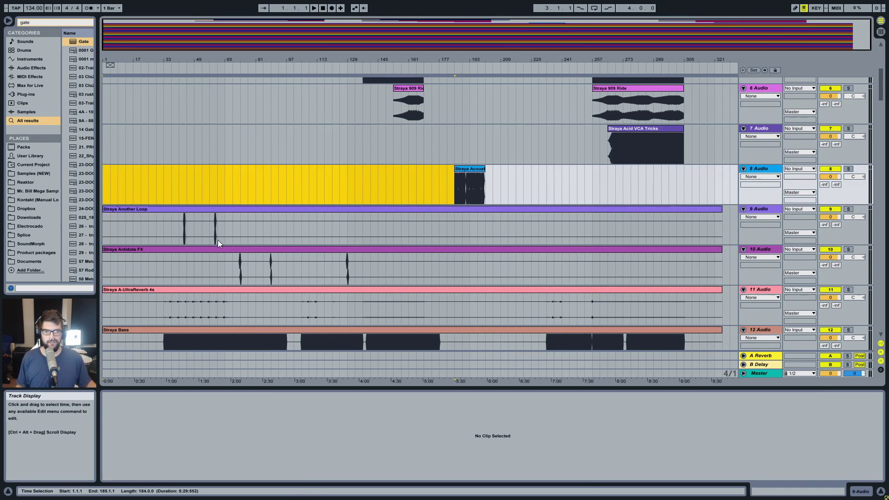
click(212, 229)
Fold all tracks into compact rows and scroll through the arrangement overview
scroll(323, 196, up, 5)
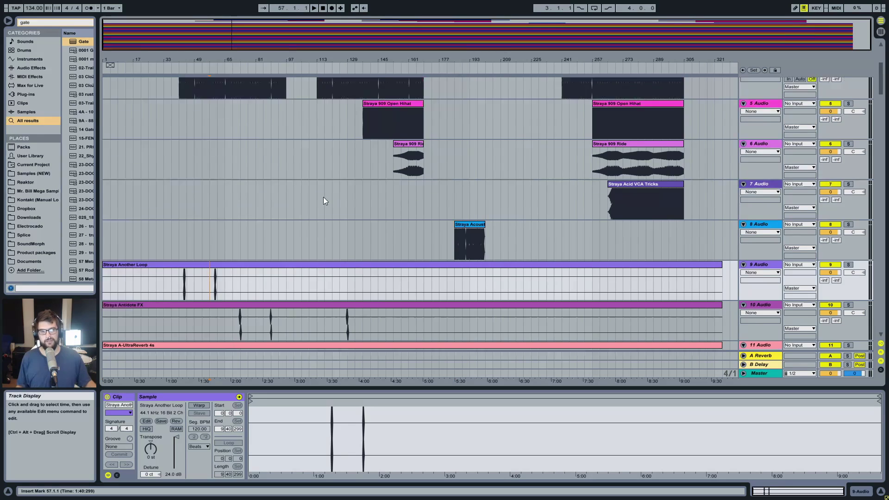
scroll(425, 262, down, 6)
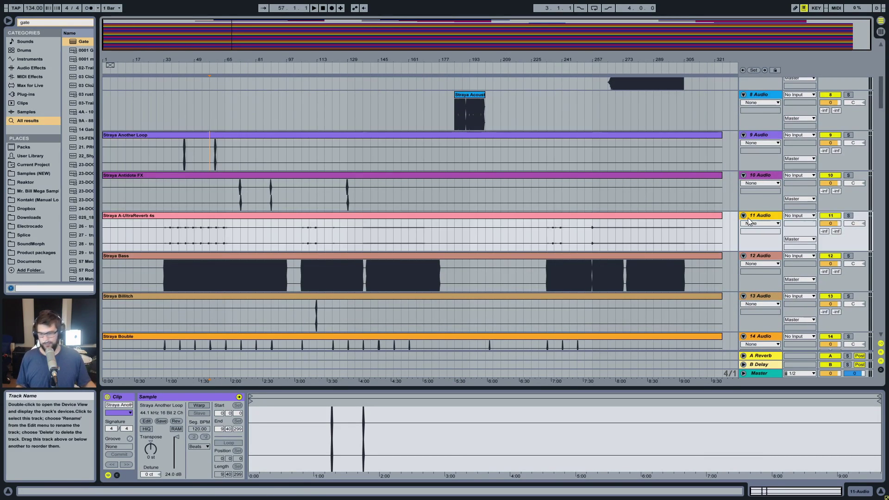
alt+click(744, 216)
scroll(609, 260, up, 4)
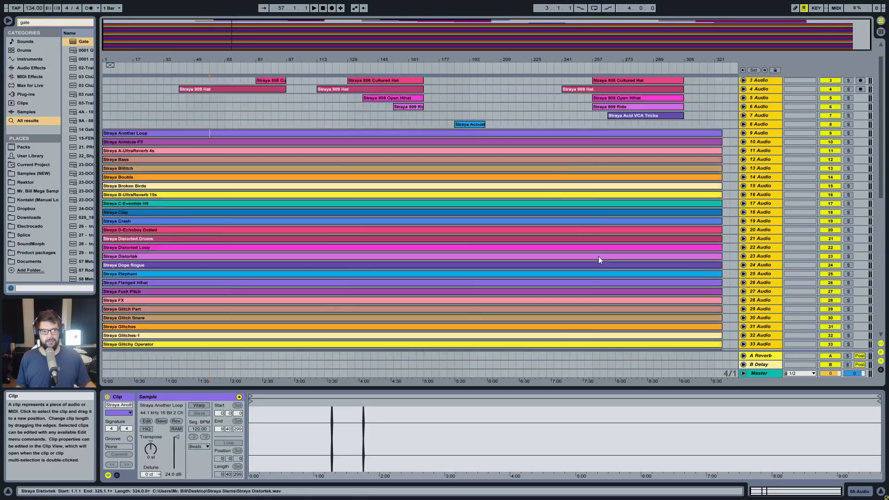
scroll(599, 257, down, 5)
scroll(377, 199, up, 10)
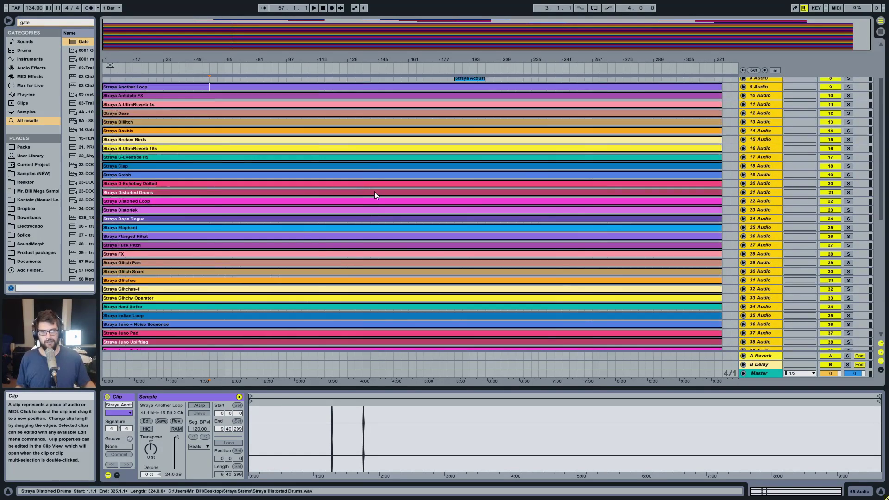
Mark and clear a time range across the top tracks, then select the 9 Audio track
drag(187, 125, 523, 84)
click(525, 99)
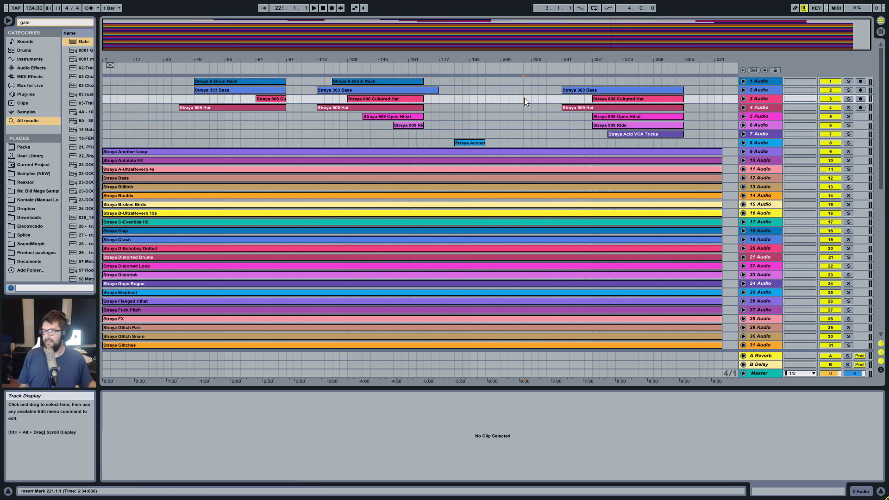
click(759, 152)
Select all tracks and unfold them to show their waveforms
key(ctrl+a)
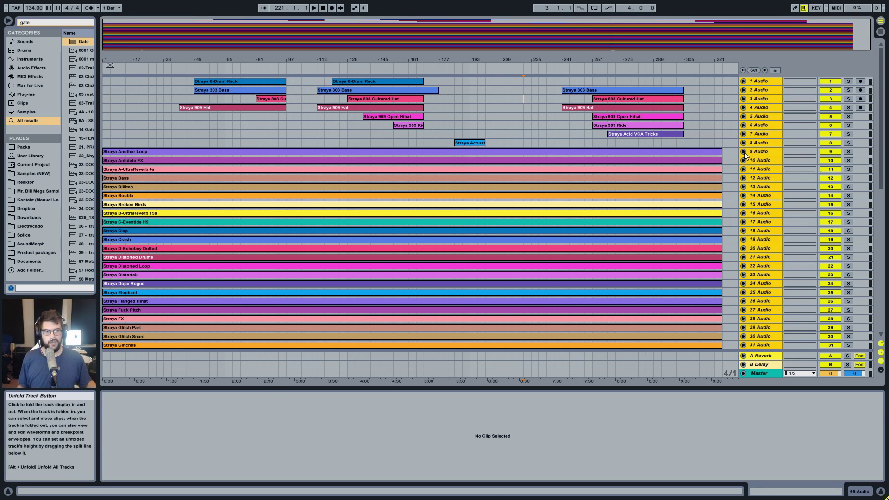
click(744, 152)
scroll(667, 221, down, 2)
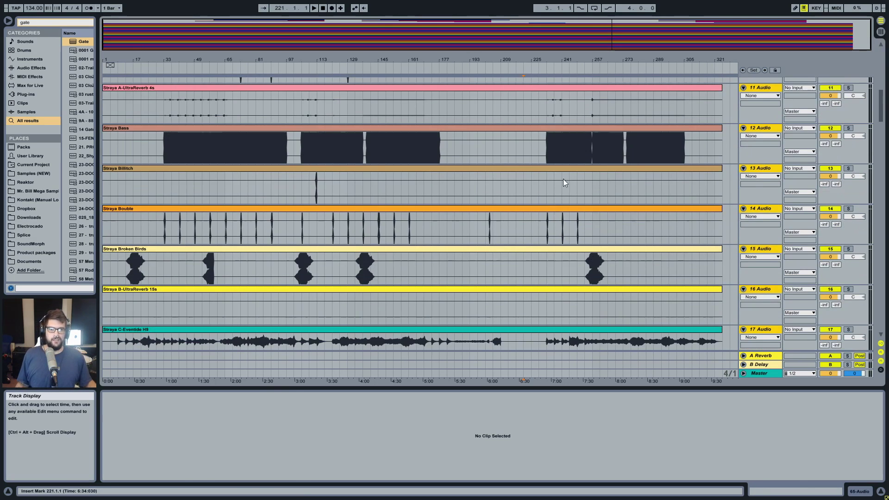
Split the Straya Bass clip at bars 233 and 305, and at bars 105 and 177
click(549, 146)
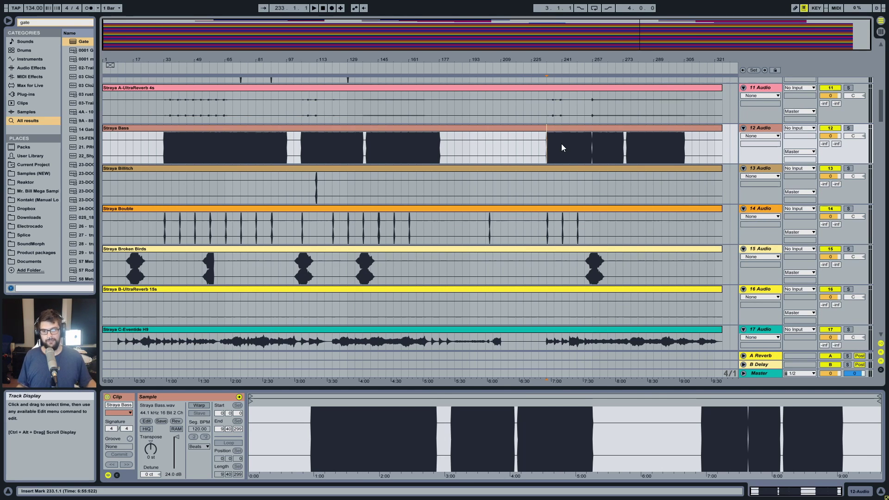
shift+click(685, 145)
key(ctrl+e)
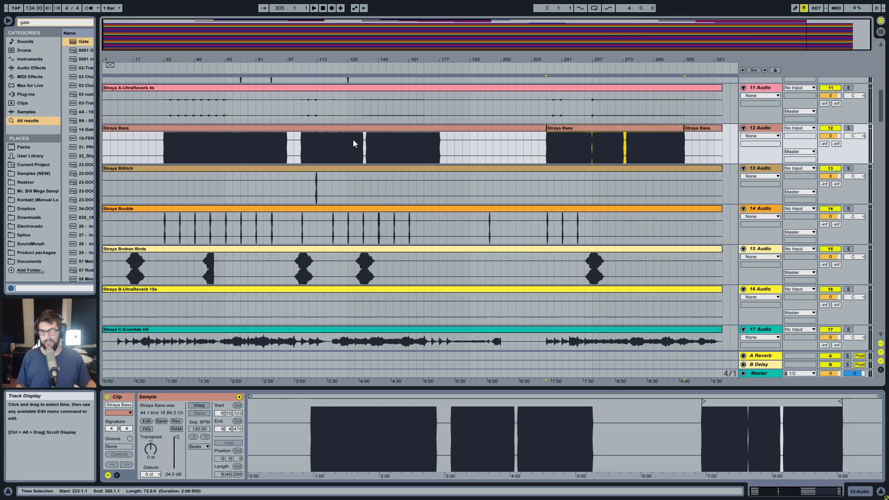
drag(441, 144, 162, 137)
key(ctrl+e)
key(ctrl+e)
Delete the silent Straya Bass pieces, leaving only the audible clips
click(153, 134)
key(Delete)
click(294, 144)
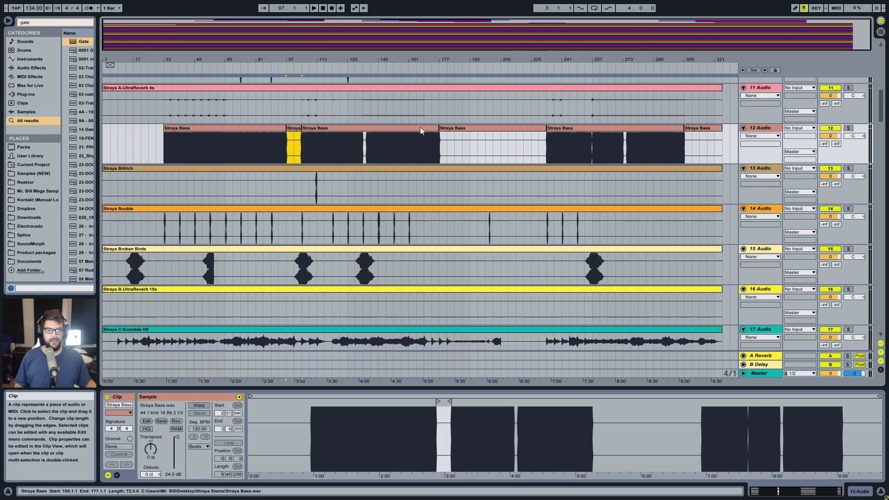
key(Delete)
click(492, 144)
key(Delete)
click(699, 132)
key(Delete)
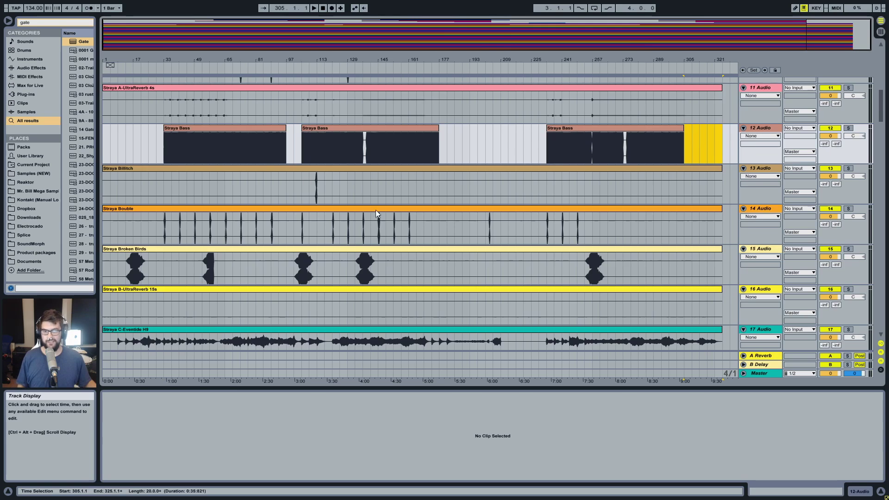